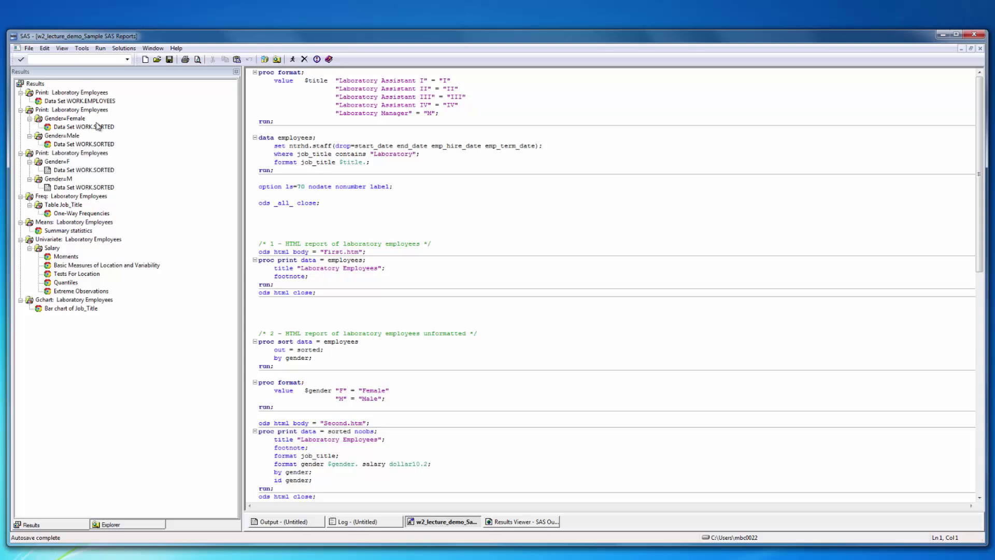
- Open the Print: Laboratory Employees output in the Results Viewer
double_click(79, 101)
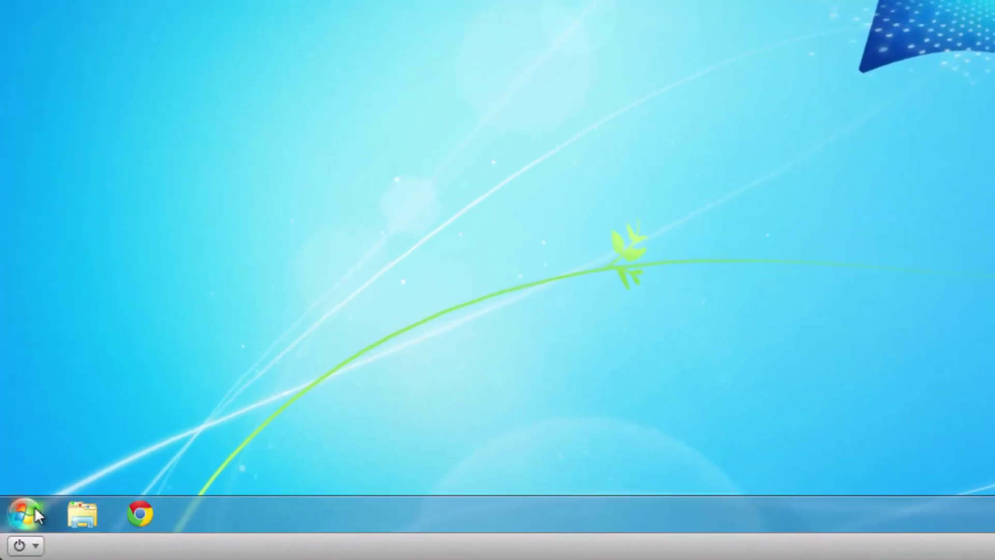
- Launch SAS 9.4 (English) from the SAS program group in the Start menu
click(35, 506)
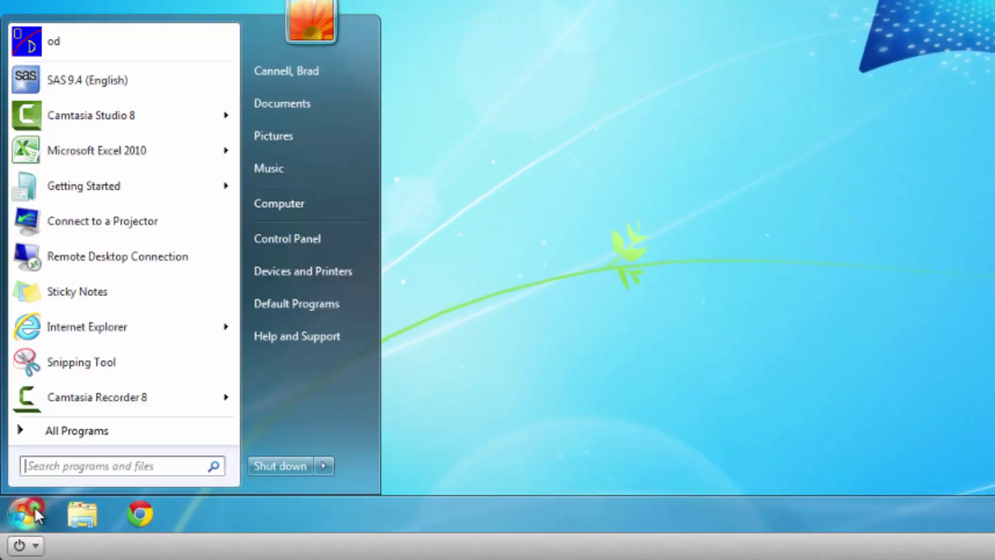
click(61, 434)
click(40, 368)
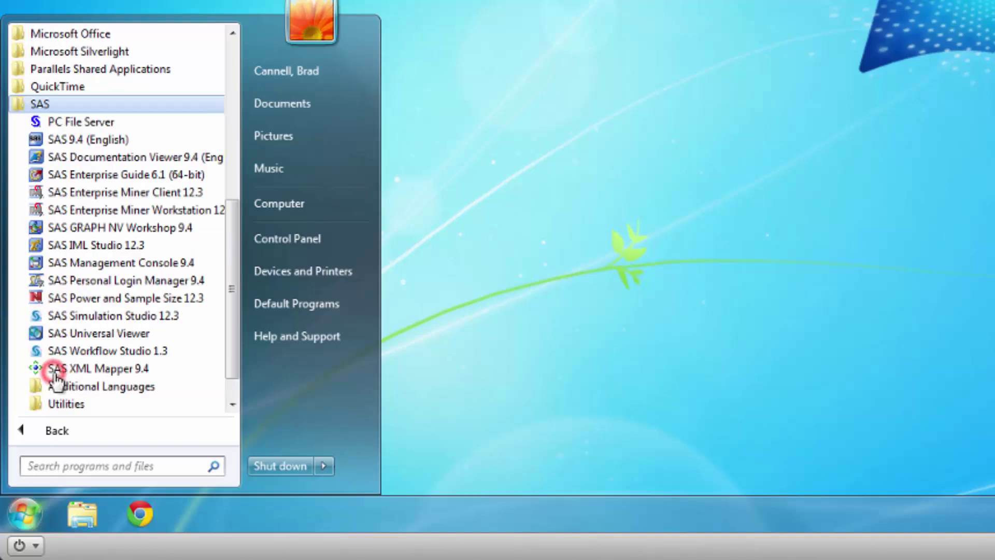
click(87, 139)
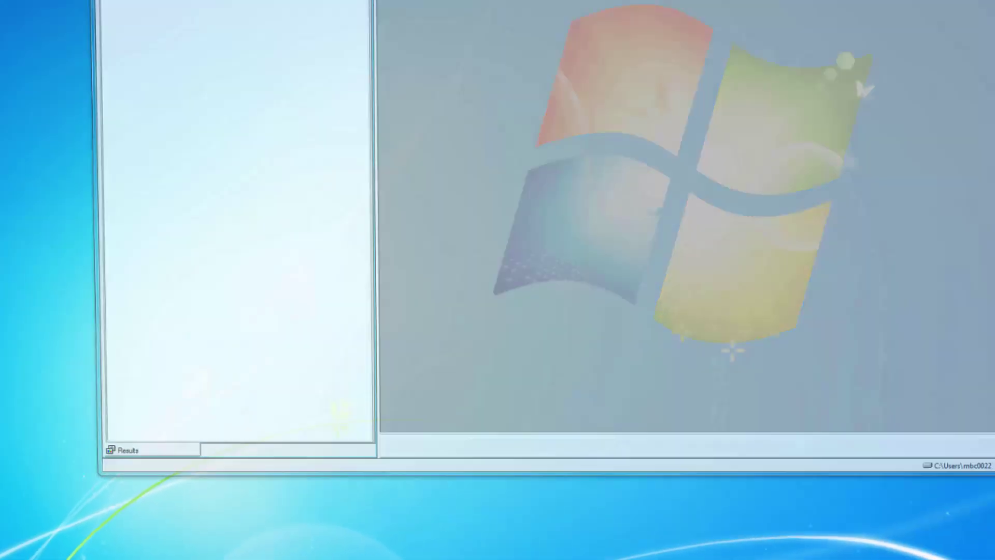